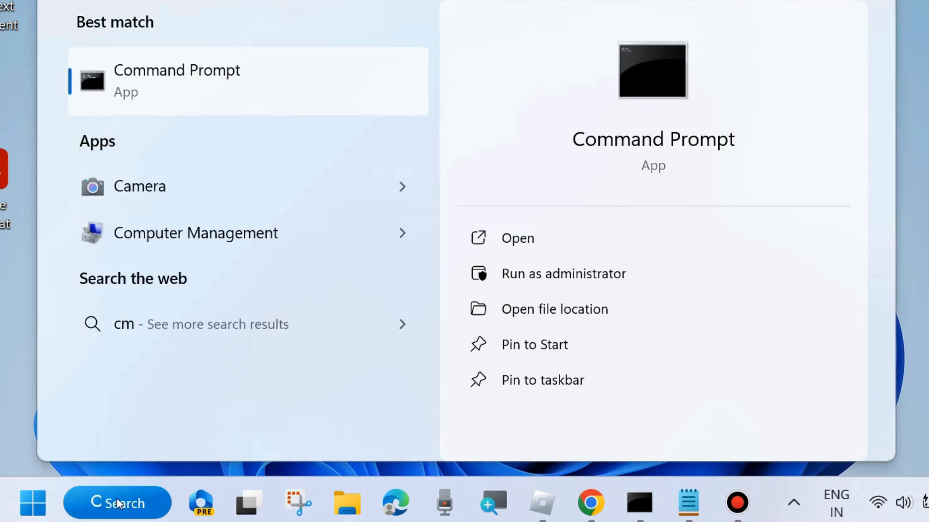
Search for cmd, open Command Prompt as administrator and move its title bar into view.
type("d")
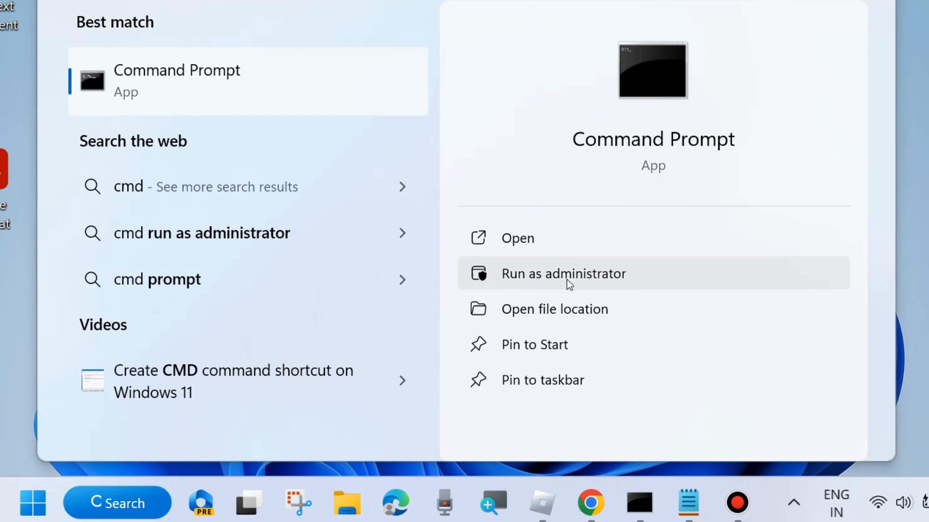
left_click(637, 499)
left_click_drag(474, 0, 453, 37)
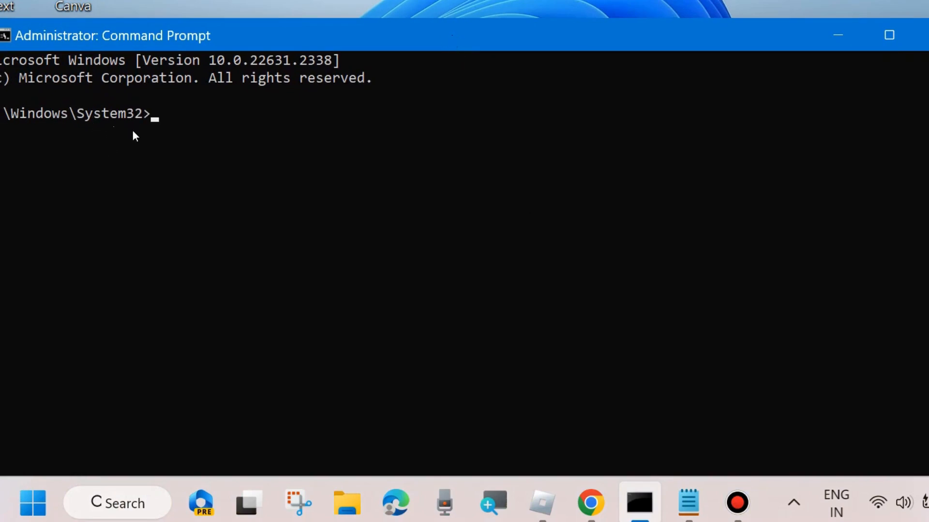
Review the DISM scanhealth, checkhealth and restorehealth commands in the Notepad document, highlighting each one, and minimise Notepad.
left_click(687, 514)
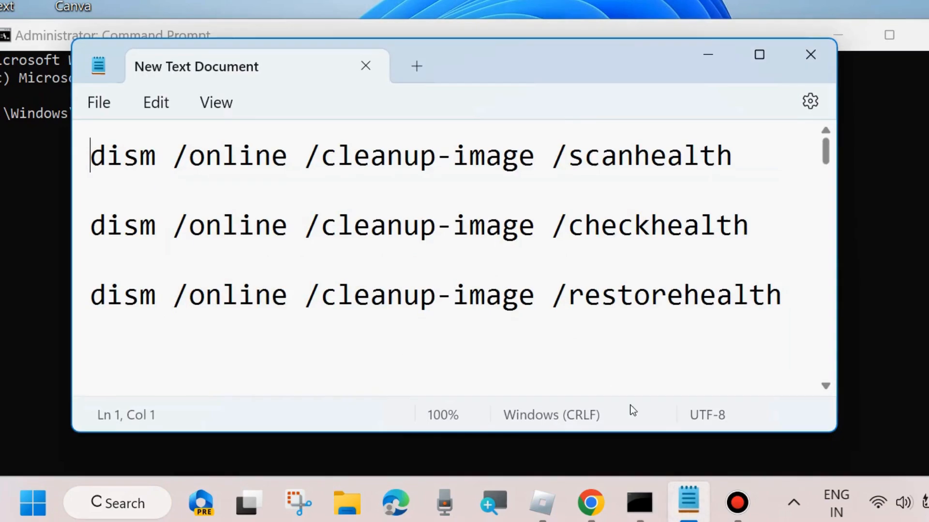
left_click_drag(535, 78, 580, 174)
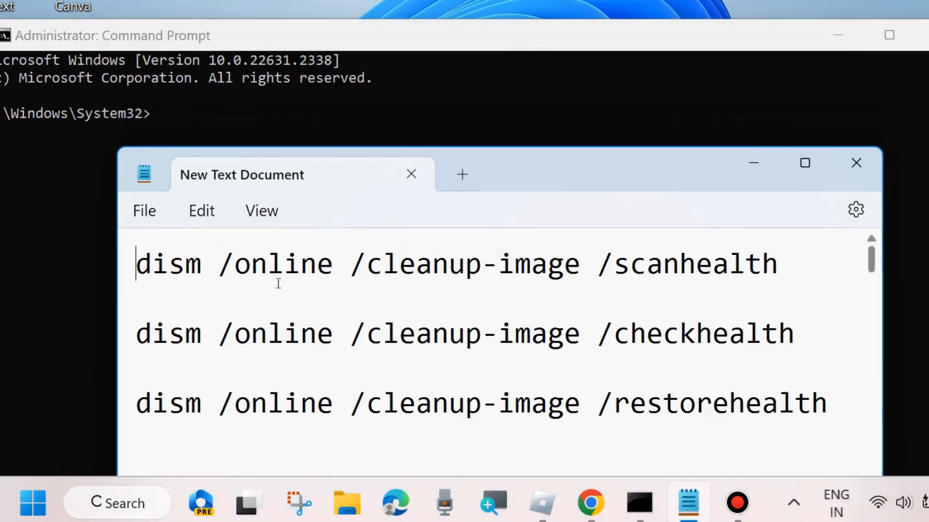
left_click_drag(139, 267, 657, 288)
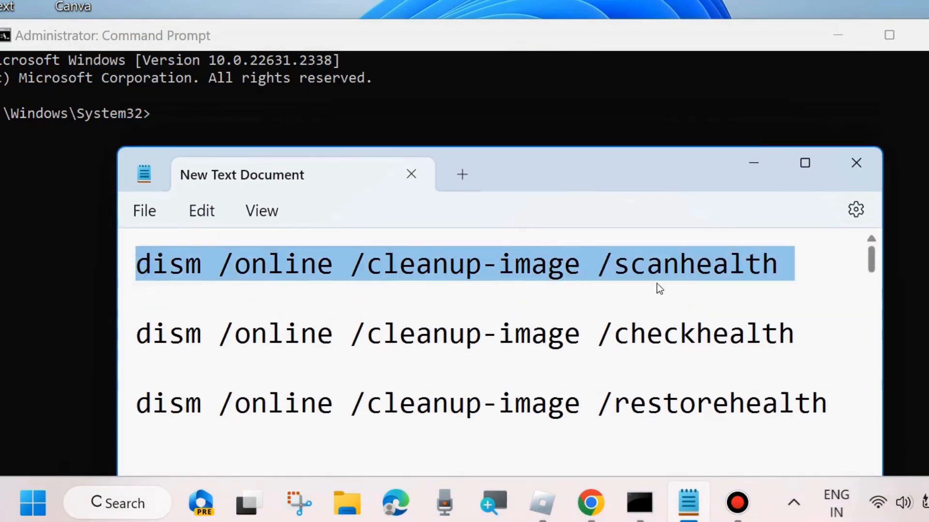
triple_click(129, 349)
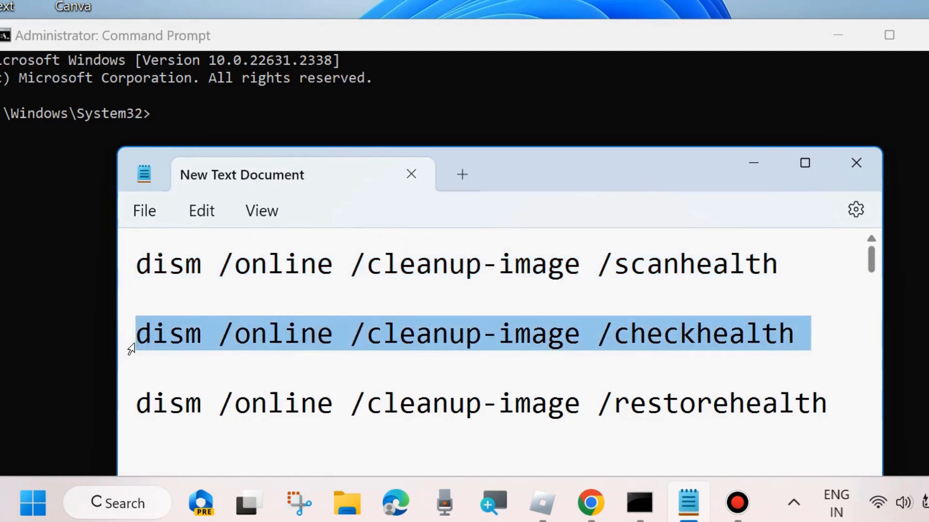
triple_click(124, 418)
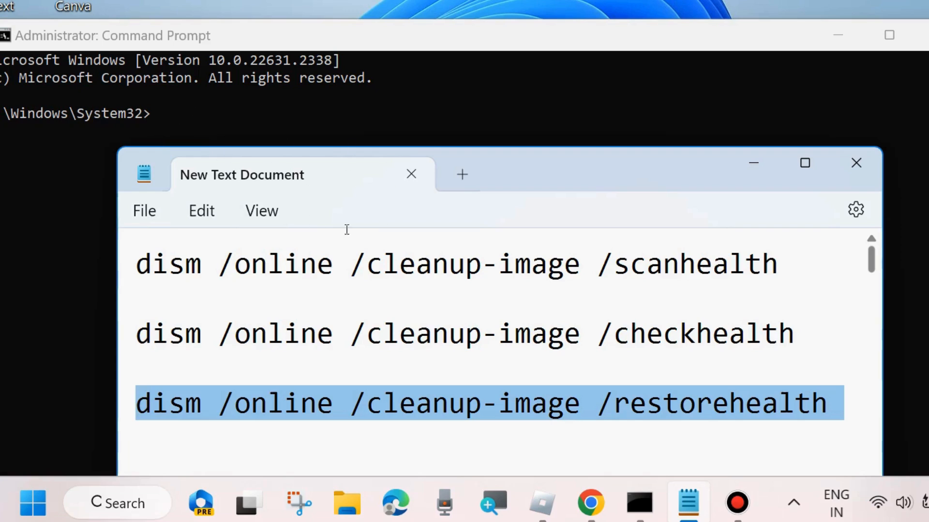
left_click(750, 161)
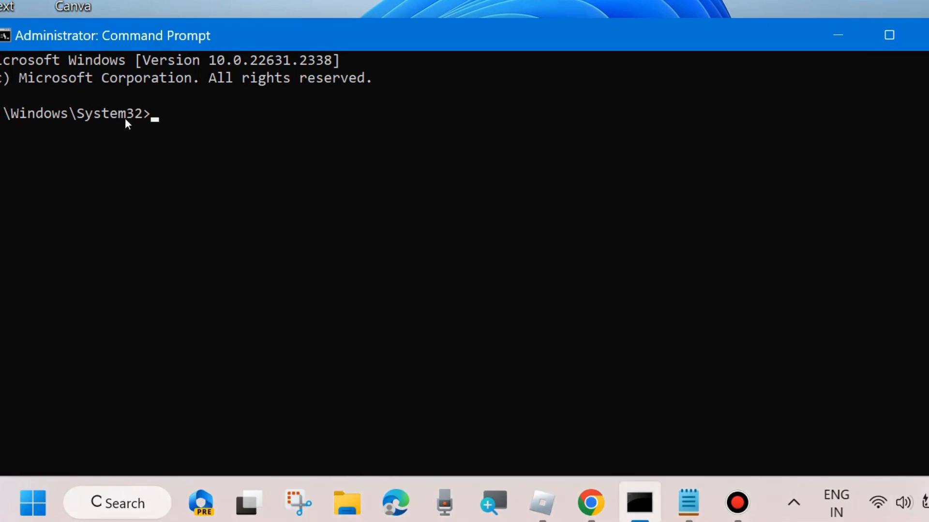
Enter the command sfc /scannow in the Command Prompt and minimise its window.
type("sfc /scannow")
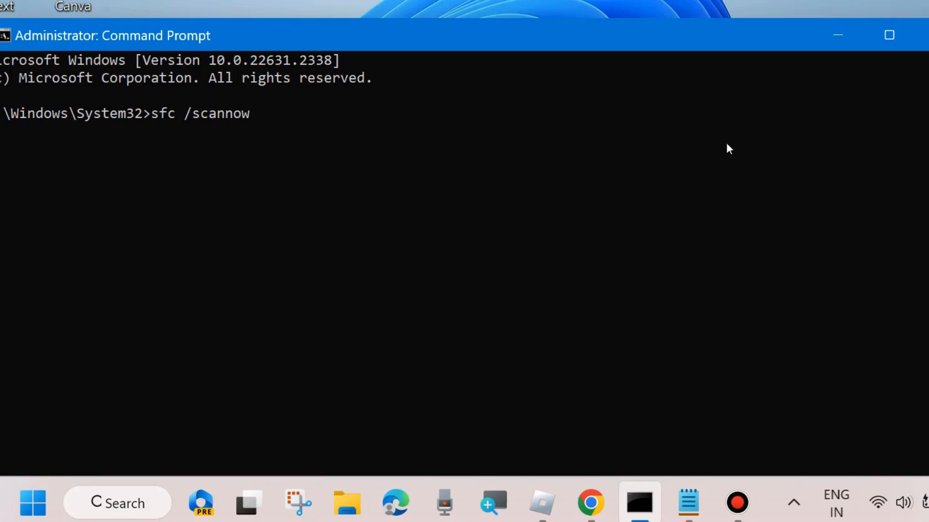
left_click(836, 38)
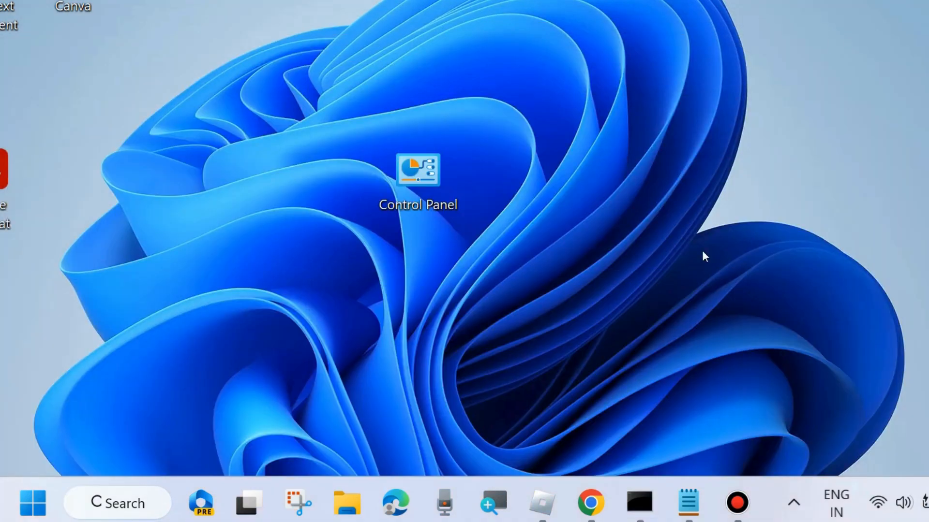
Open the Windows Update page in Settings.
right_click(490, 374)
left_click(571, 85)
right_click(35, 504)
left_click(5, 400)
scroll(207, 315, "down", 1)
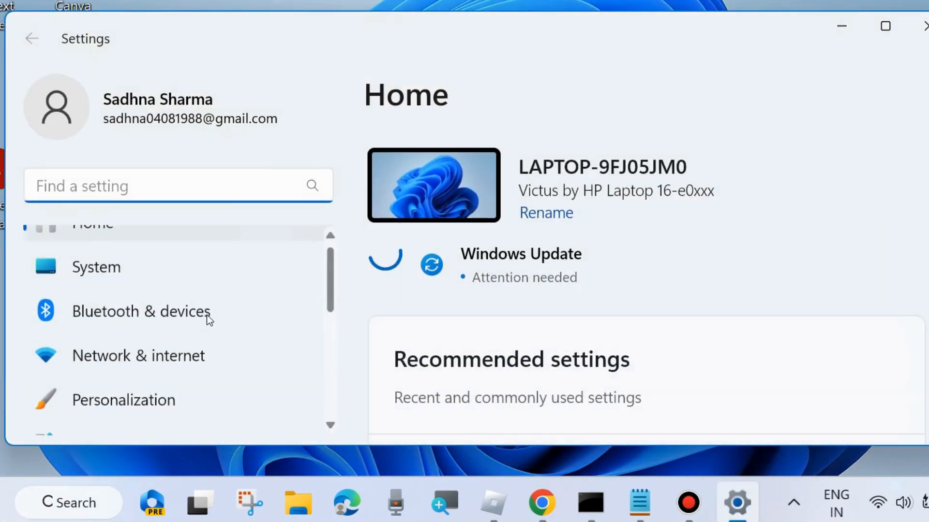
scroll(207, 316, "down", 5)
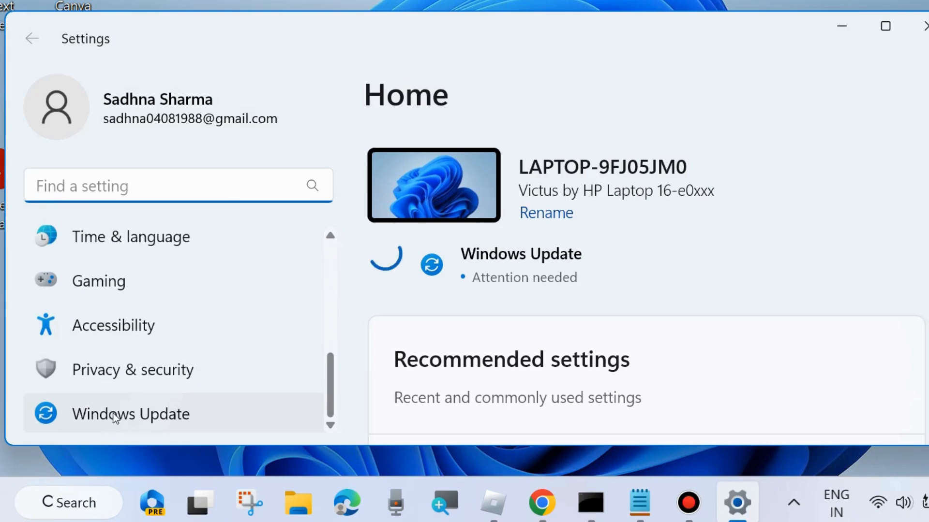
left_click(122, 418)
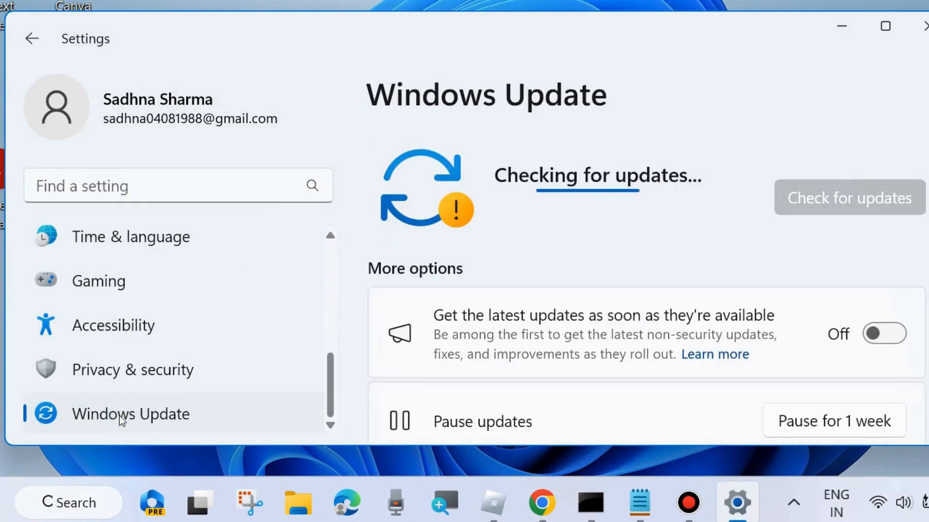
Open the optional updates under Advanced options and select the HP Inc. - Firmware - 15.20.0.0 driver update.
scroll(682, 243, "down", 4)
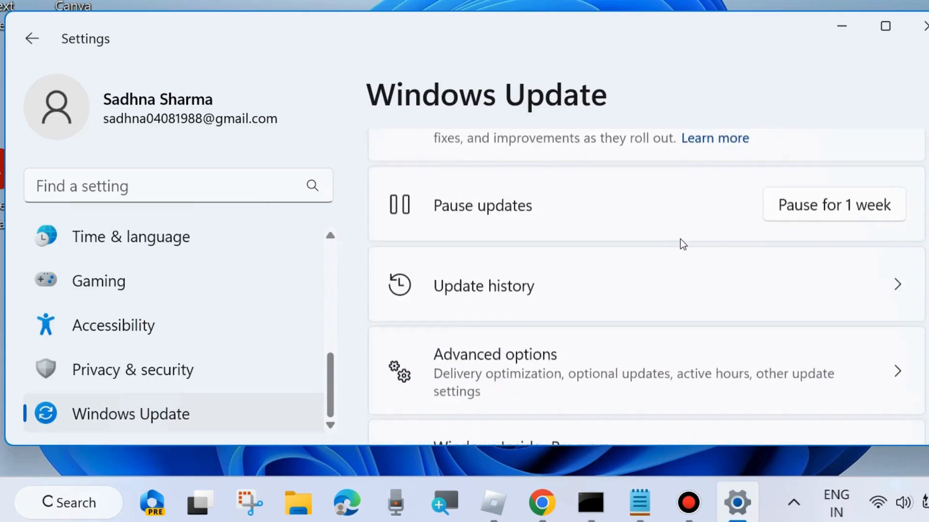
scroll(672, 241, "down", 2)
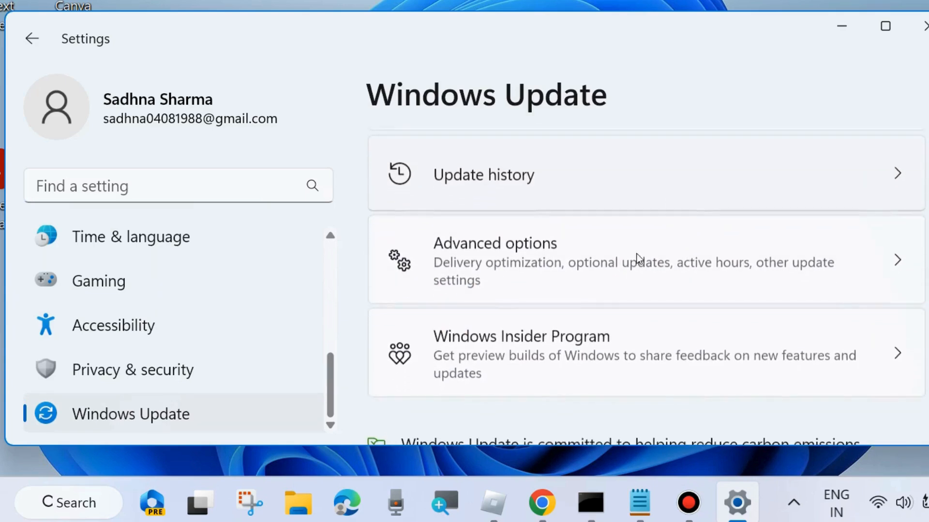
left_click(553, 257)
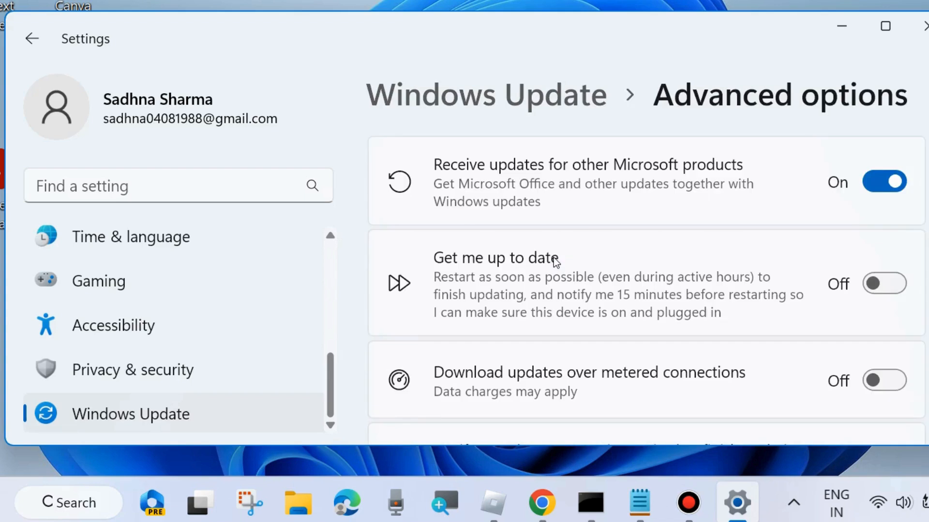
scroll(553, 261, "down", 10)
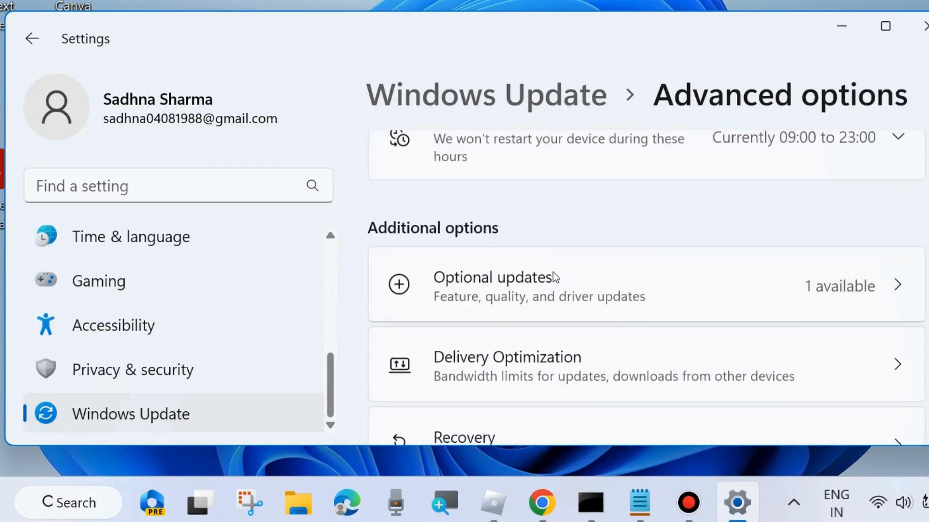
left_click(506, 287)
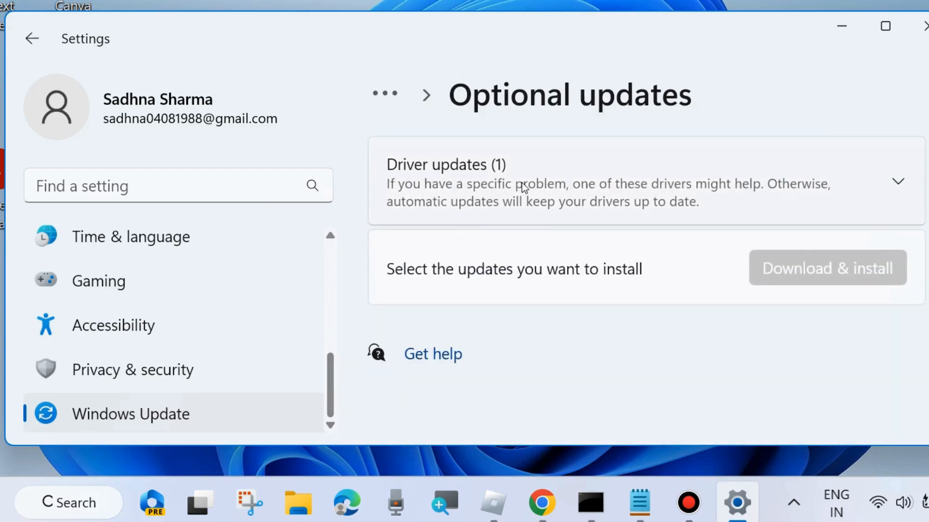
left_click(896, 182)
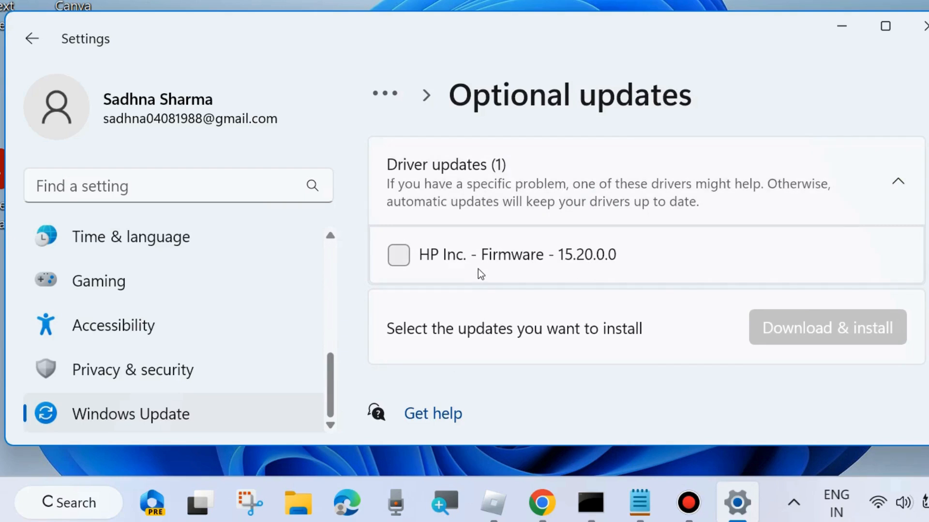
left_click(401, 256)
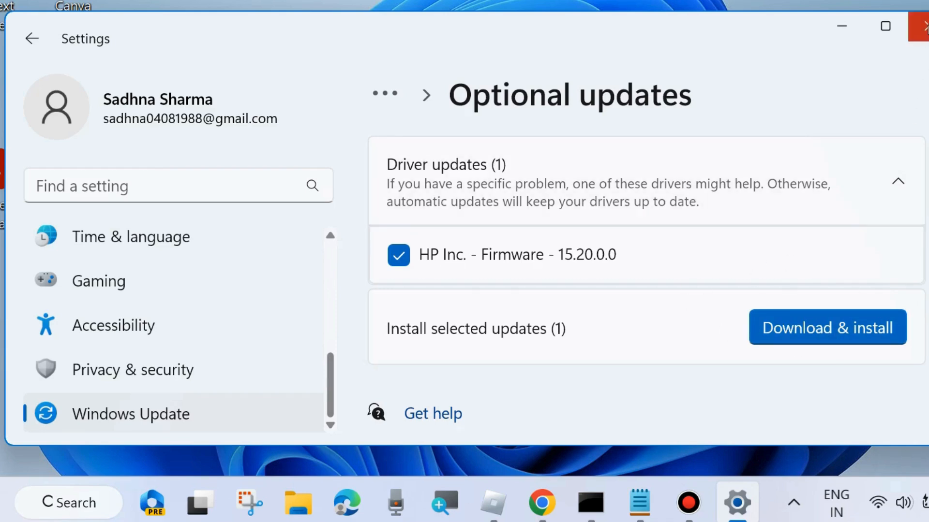
Close Settings and refresh the desktop.
left_click(923, 25)
right_click(626, 389)
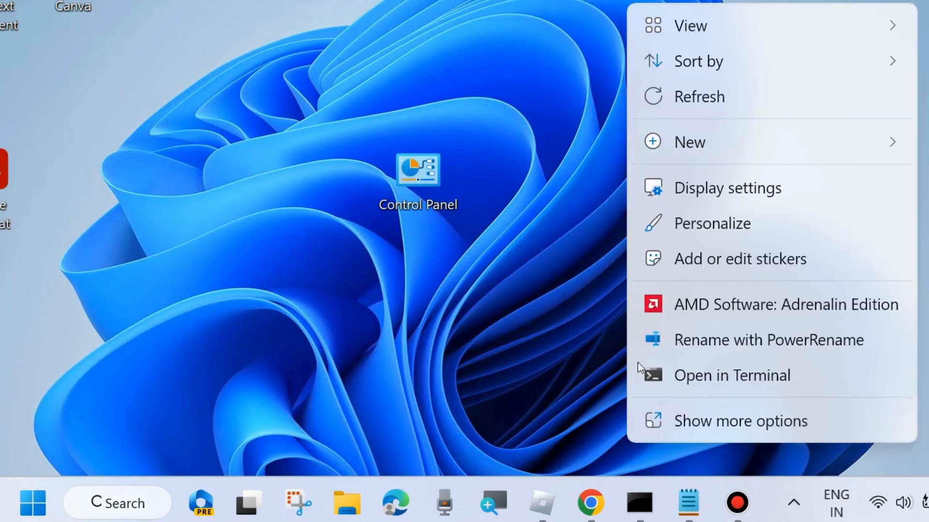
left_click(701, 96)
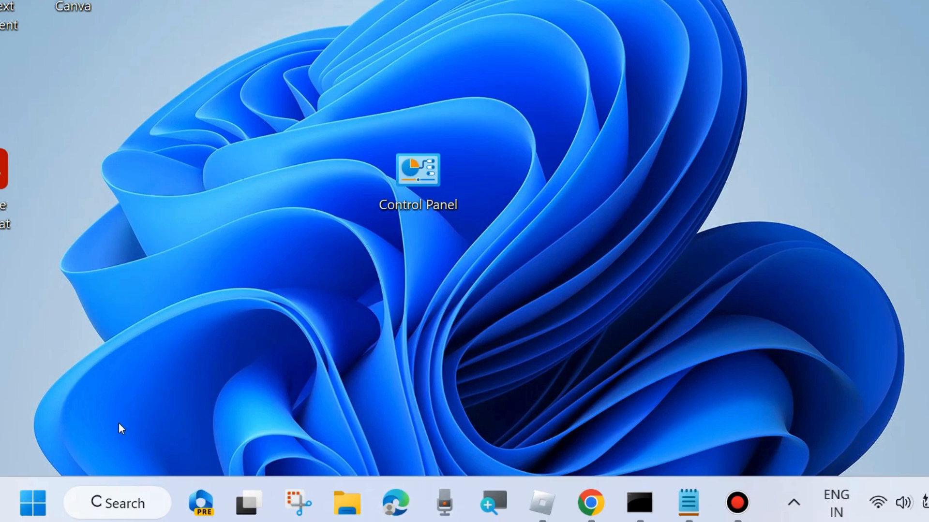
Reopen Settings and go to the Windows Security page under Privacy & security.
right_click(31, 499)
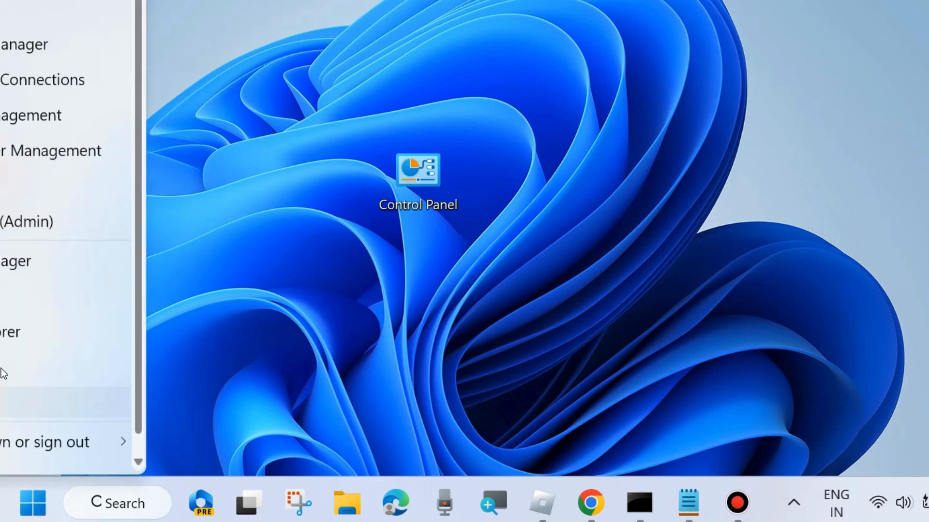
left_click(49, 295)
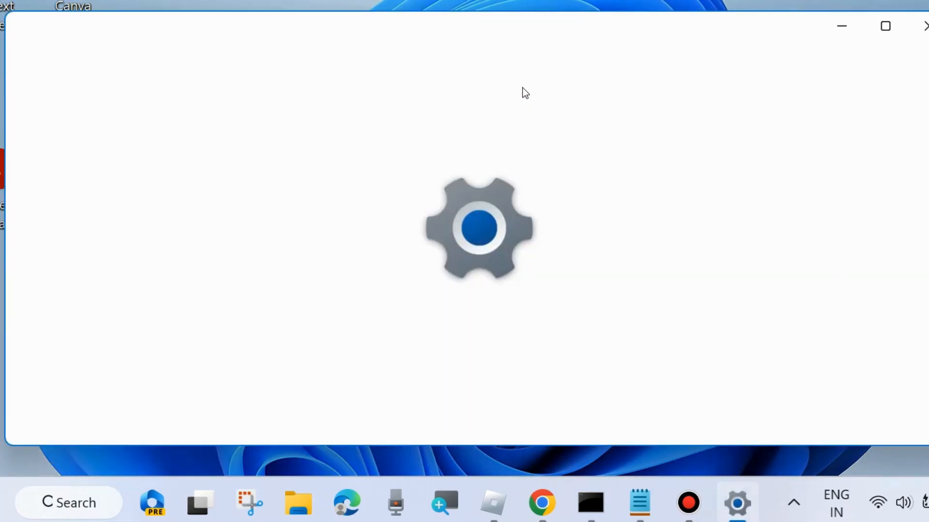
scroll(210, 315, "down", 5)
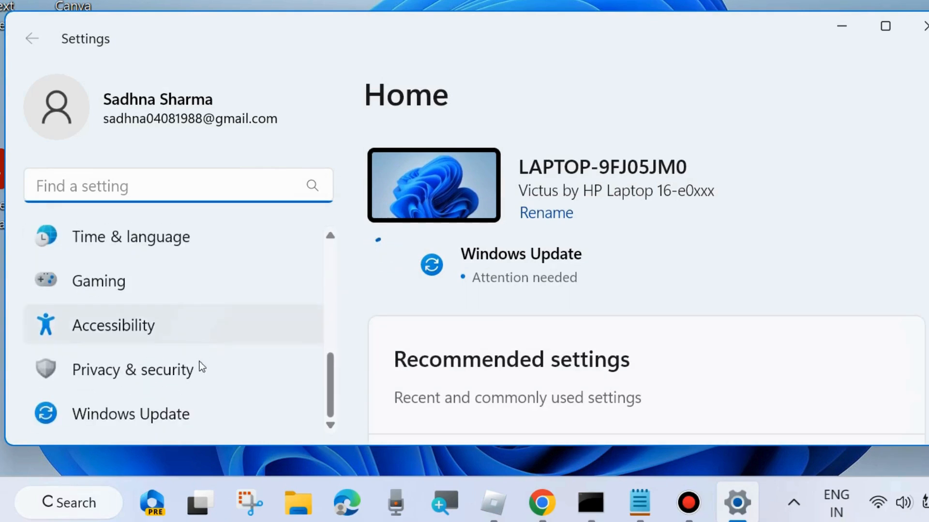
left_click(125, 377)
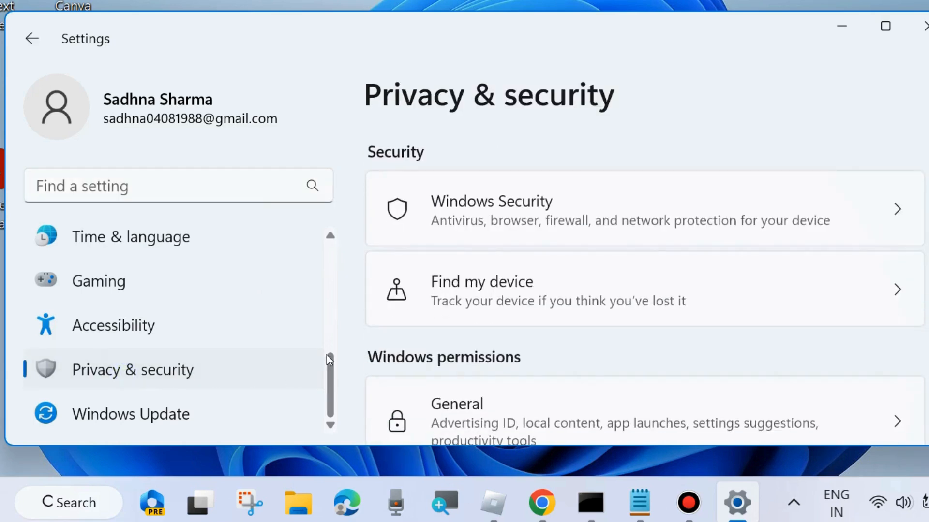
left_click(512, 204)
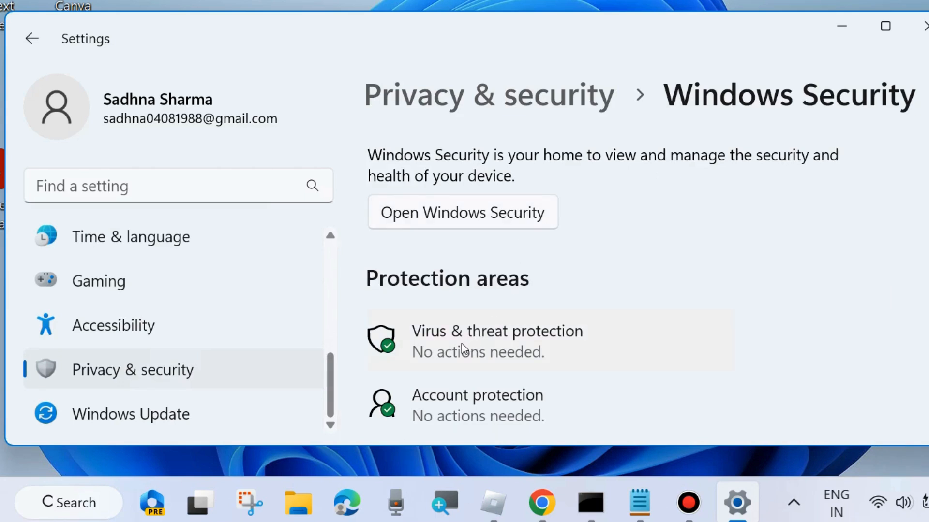
Open Virus & threat protection and move the Windows Security window so its title bar is visible.
scroll(470, 344, "down", 3)
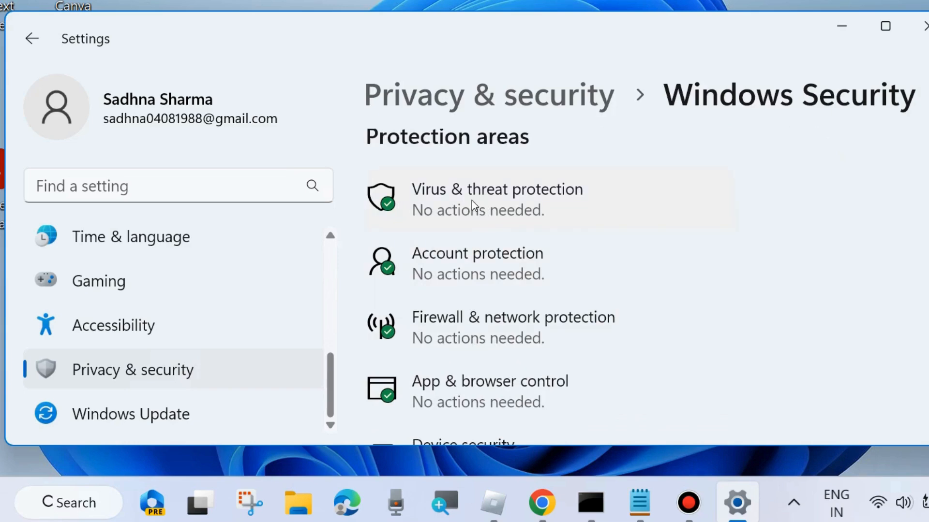
left_click(471, 200)
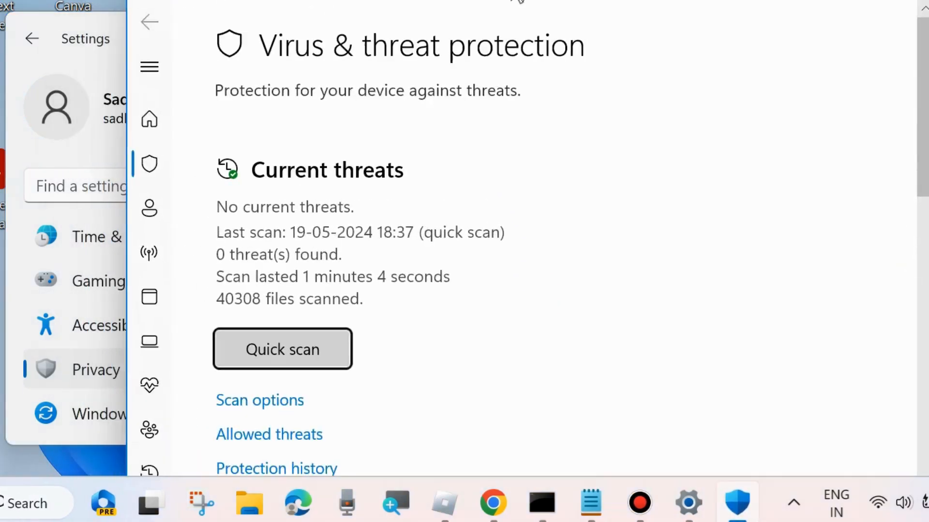
left_click_drag(511, 0, 505, 31)
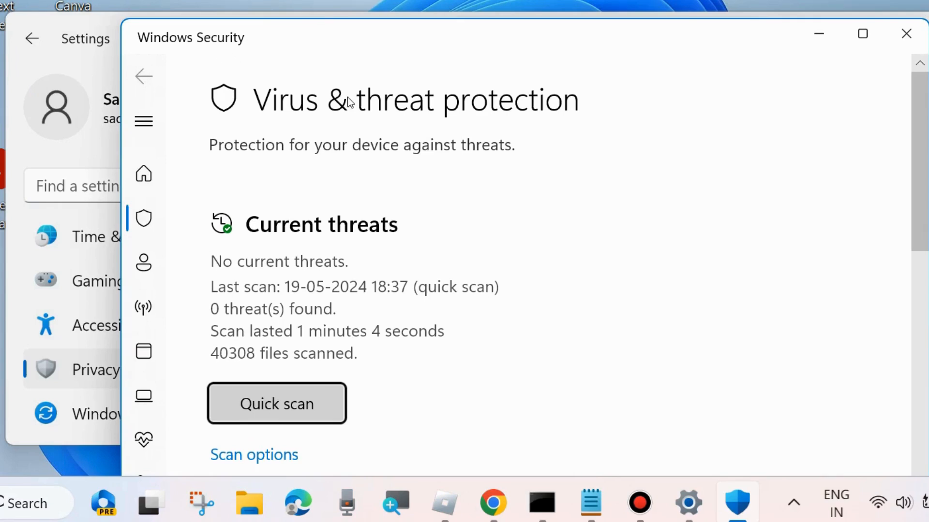
Select Full scan in the virus scan options and move the window so the command to start the scan is visible.
scroll(296, 247, "down", 5)
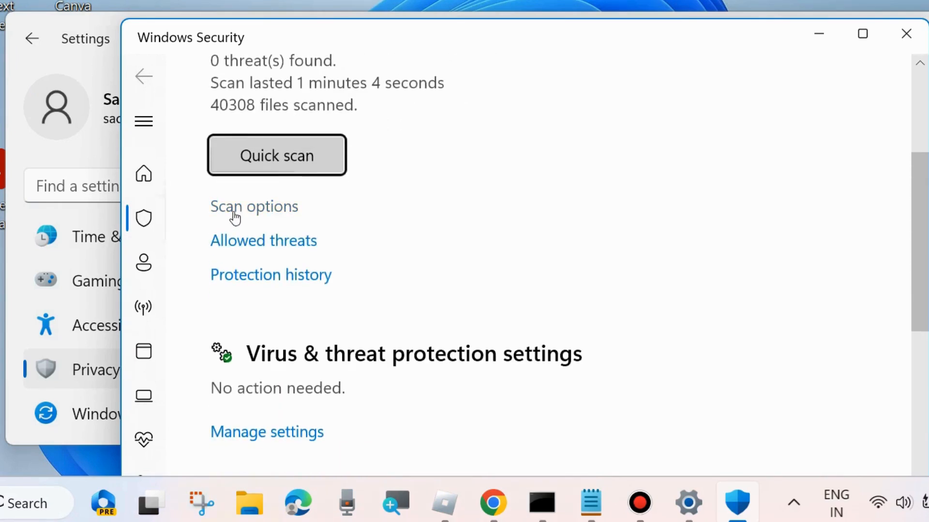
left_click(257, 213)
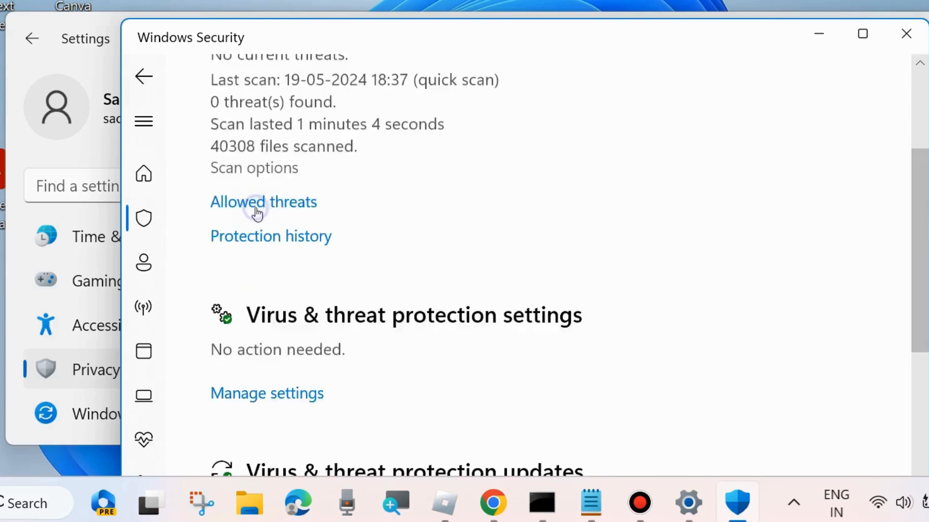
scroll(318, 219, "down", 3)
scroll(318, 220, "down", 3)
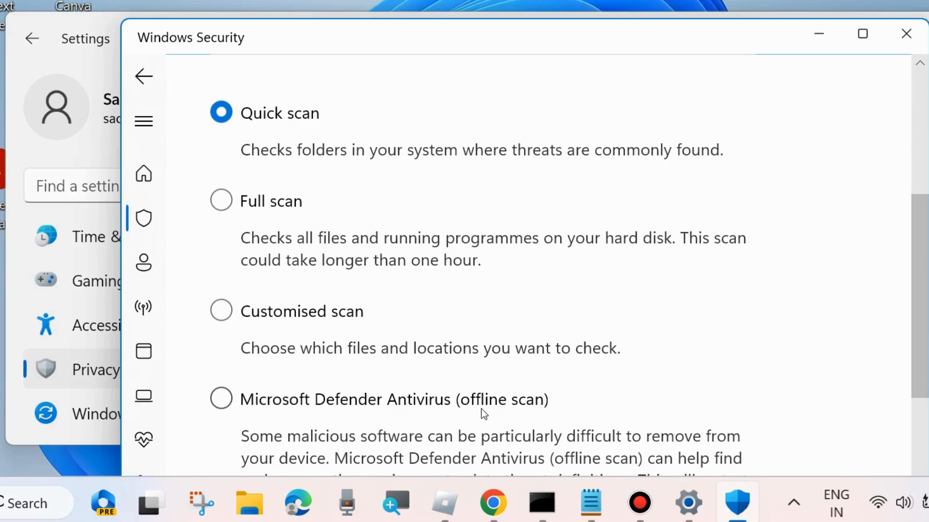
left_click(221, 202)
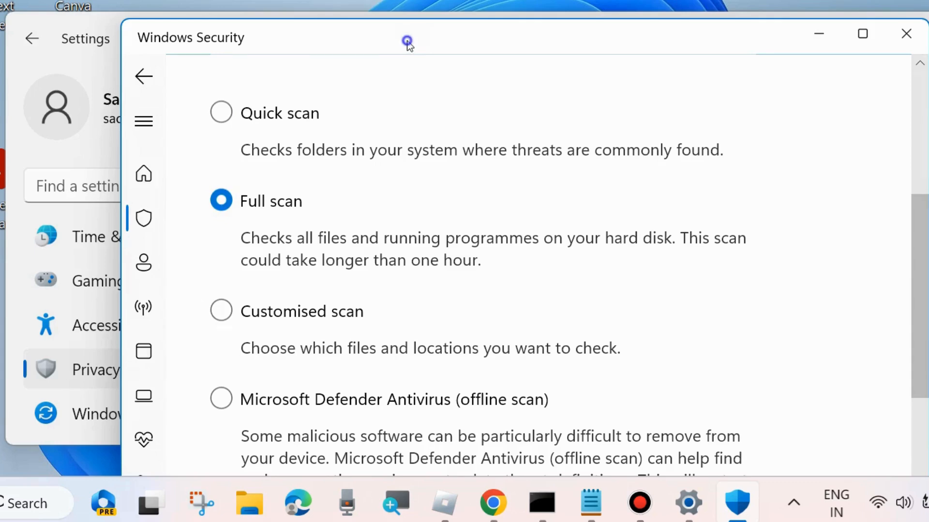
left_click_drag(408, 42, 391, 0)
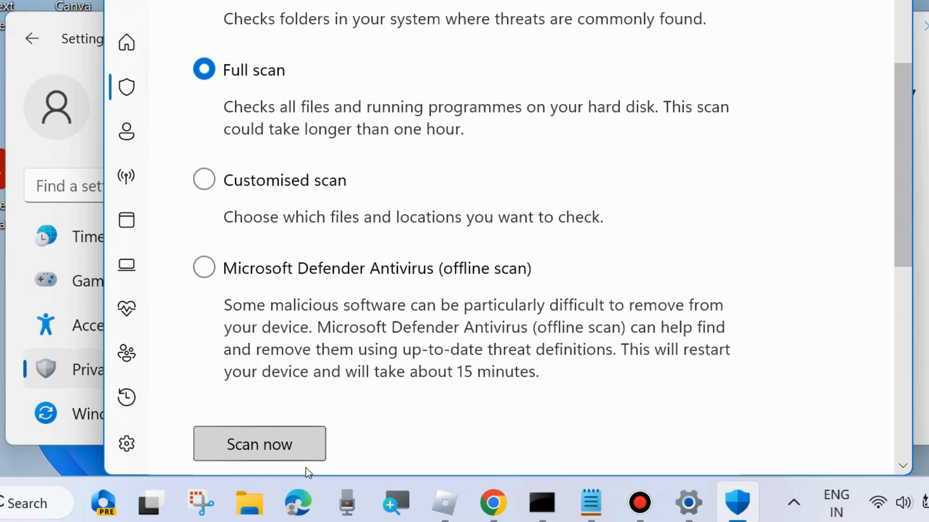
Close the Windows Security and Settings windows and refresh the desktop.
left_click(892, 1)
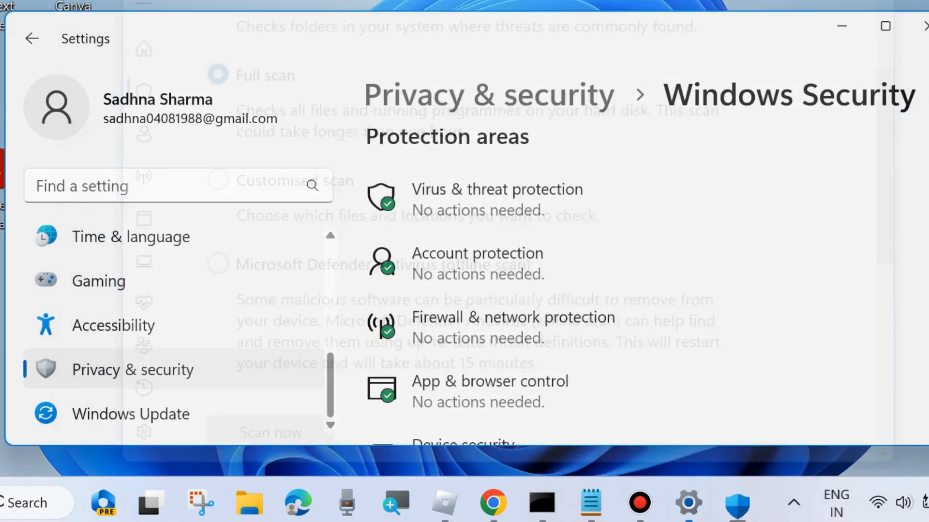
left_click(925, 28)
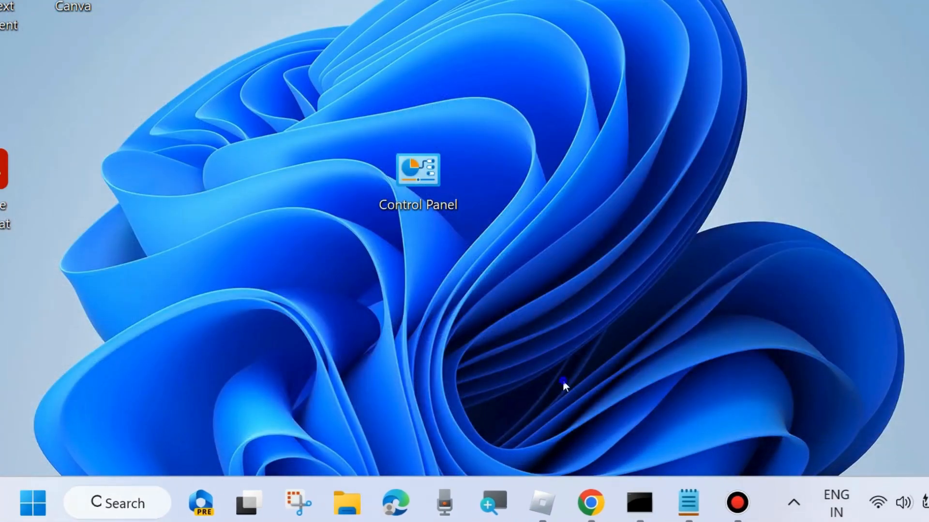
right_click(565, 382)
left_click(629, 89)
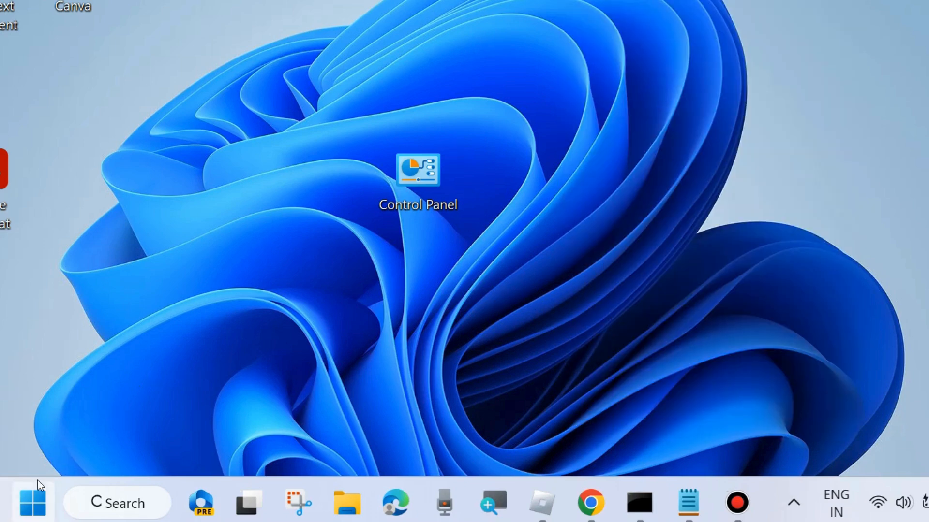
Reopen Settings and go to the Other troubleshooters page in the Troubleshoot section of System.
right_click(38, 512)
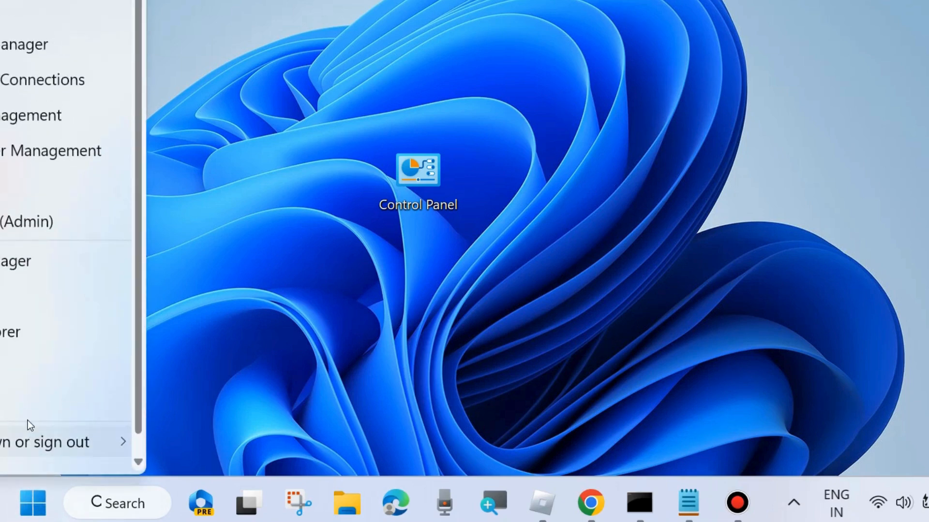
left_click(49, 295)
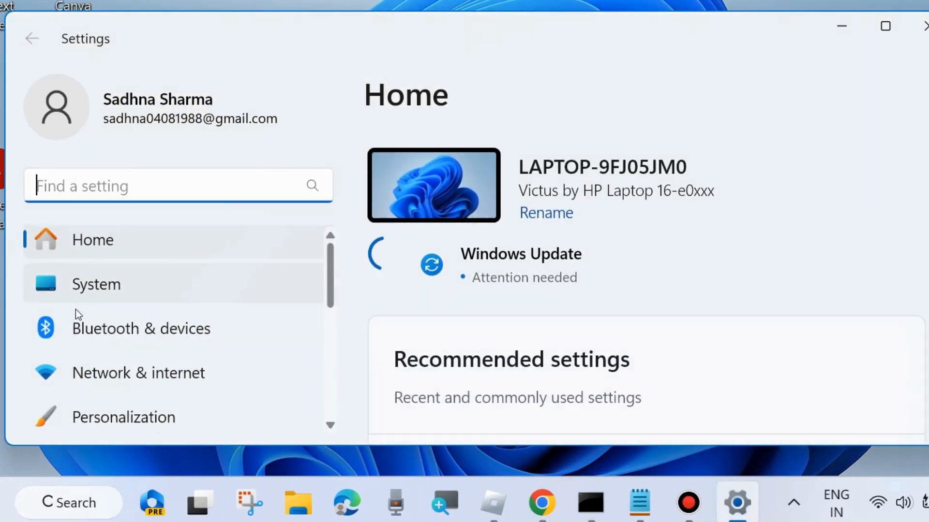
left_click(91, 263)
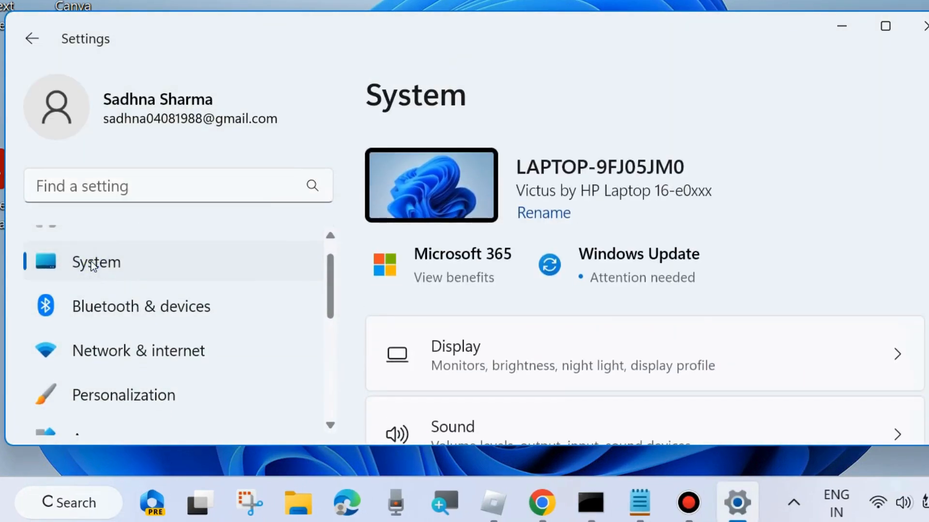
scroll(598, 314, "down", 8)
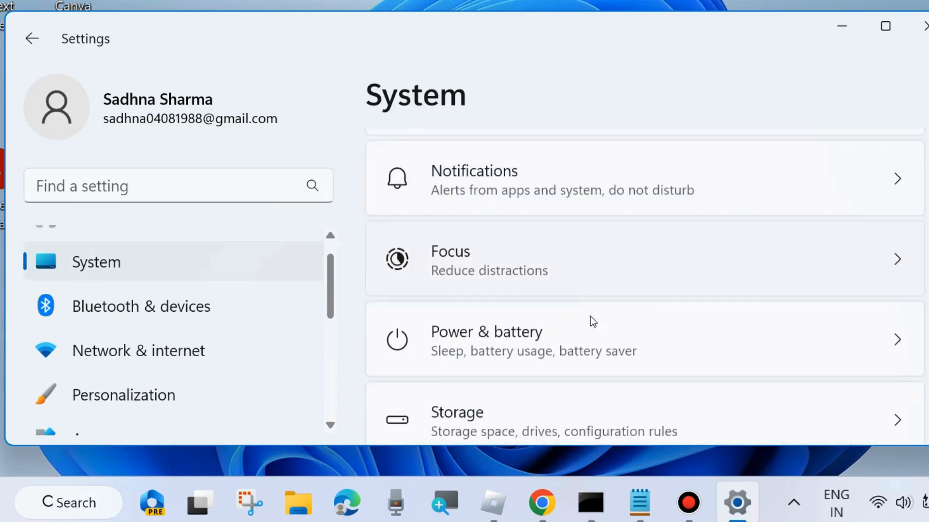
scroll(588, 318, "down", 8)
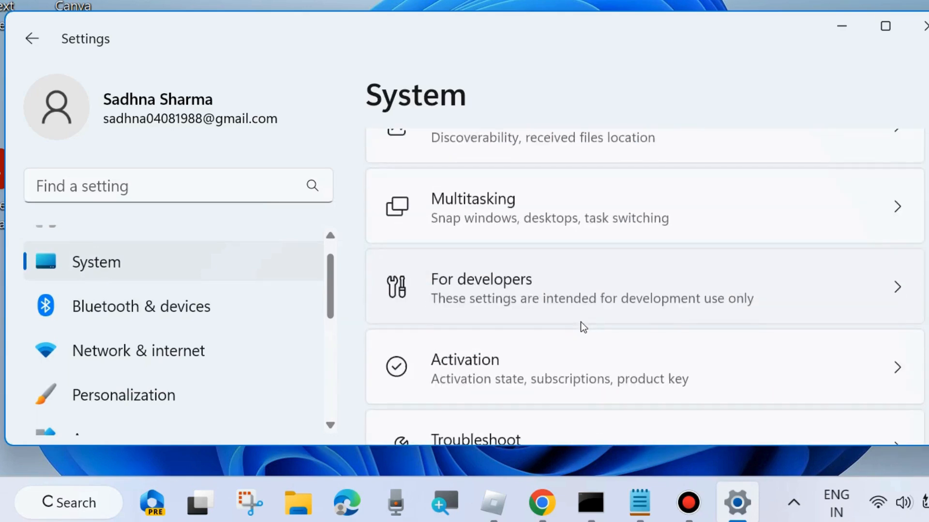
left_click(472, 267)
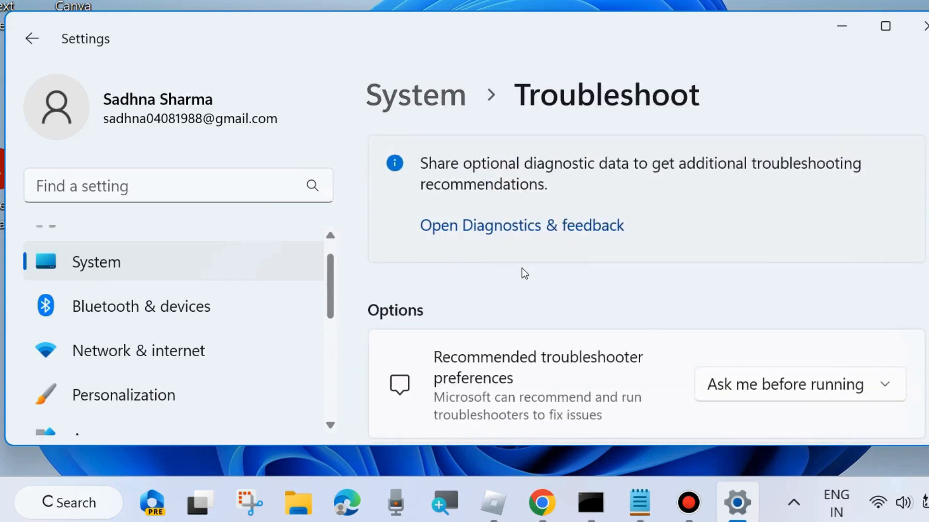
scroll(523, 271, "down", 5)
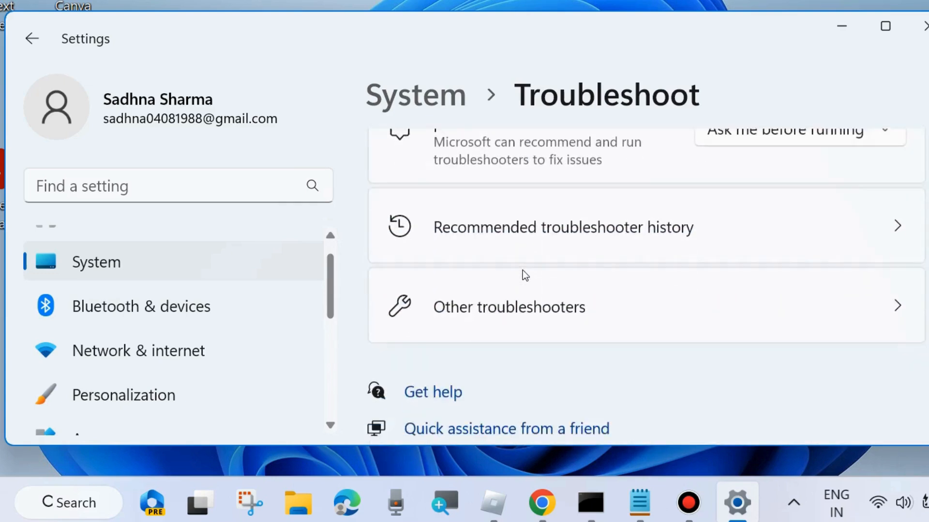
left_click(539, 260)
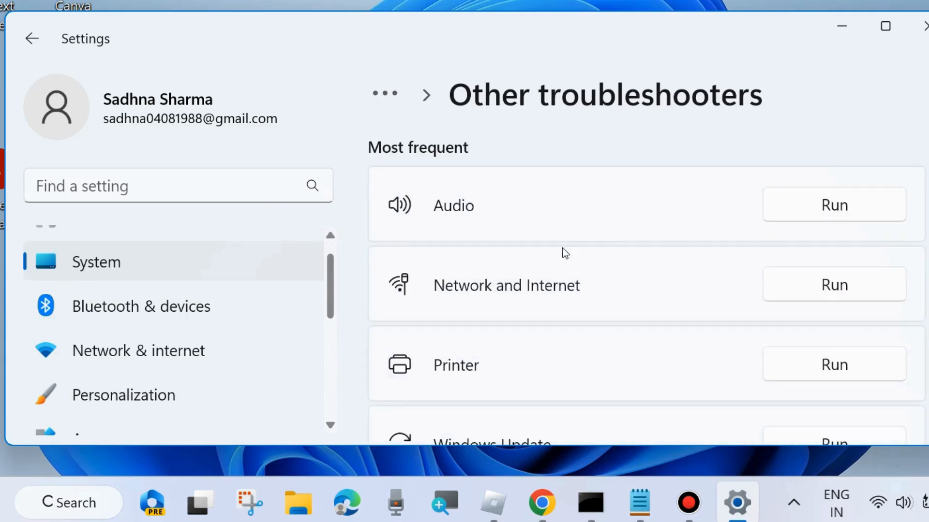
Run the Windows Update troubleshooter and move its window down slightly.
scroll(539, 290, "down", 3)
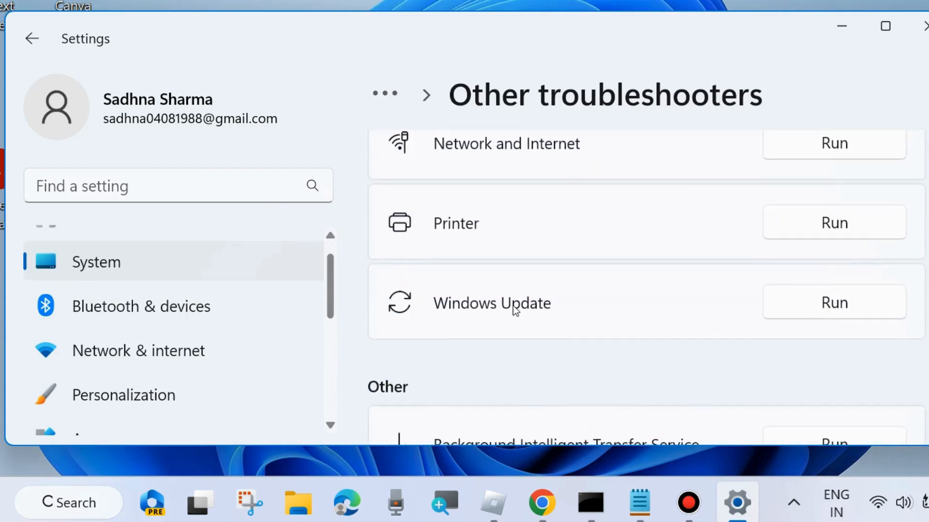
left_click(828, 304)
left_click_drag(436, 0, 458, 17)
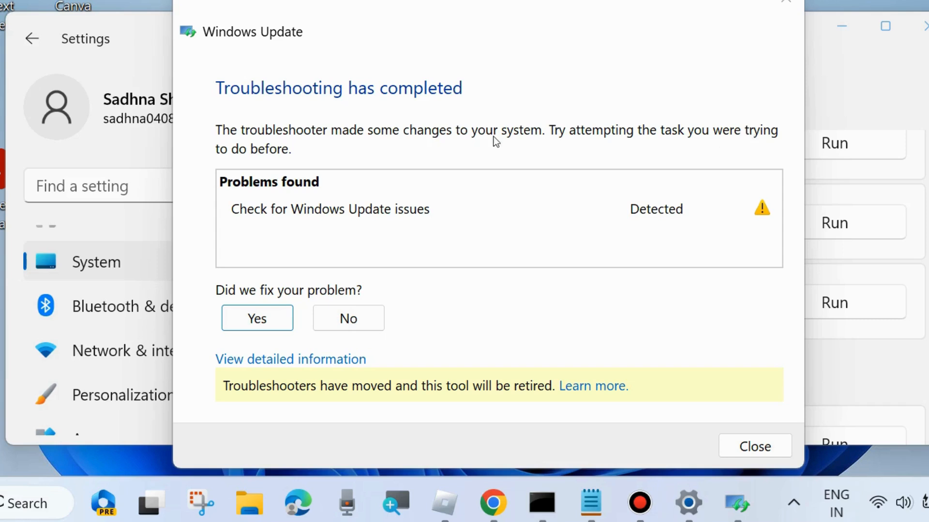
Answer Yes to the troubleshooter's question about whether the problem was fixed, and close the troubleshooter and Settings.
left_click(266, 320)
left_click(265, 320)
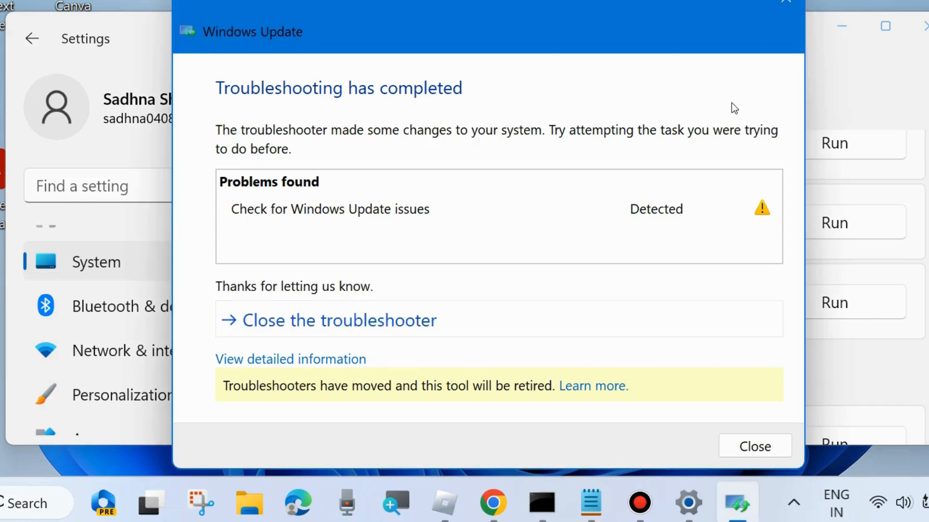
left_click(786, 1)
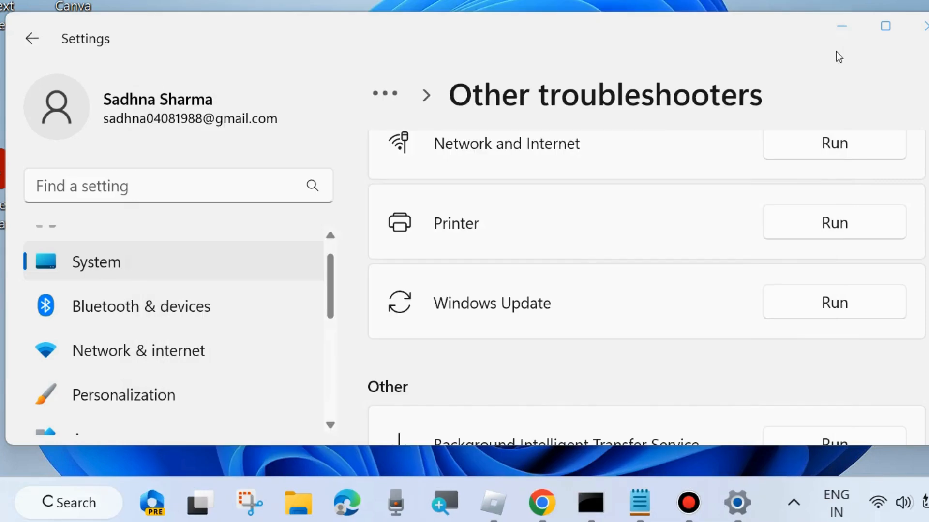
left_click(919, 26)
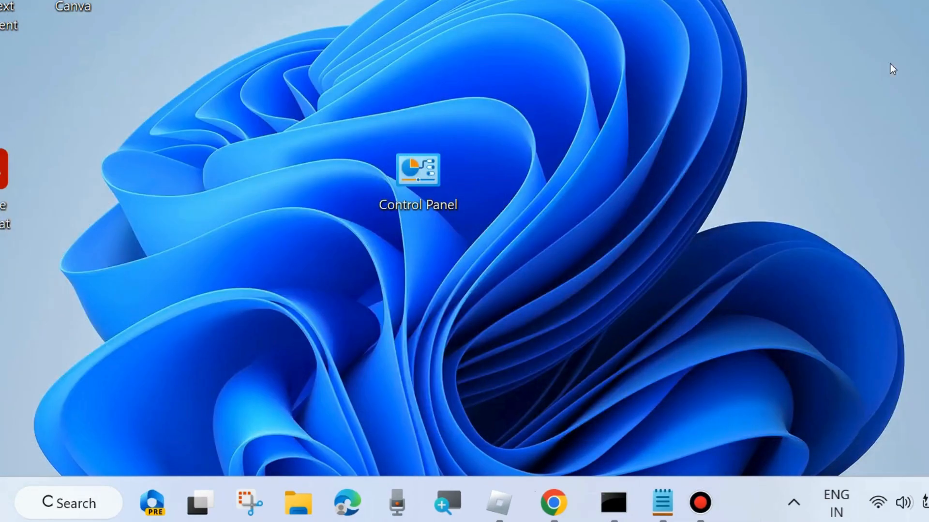